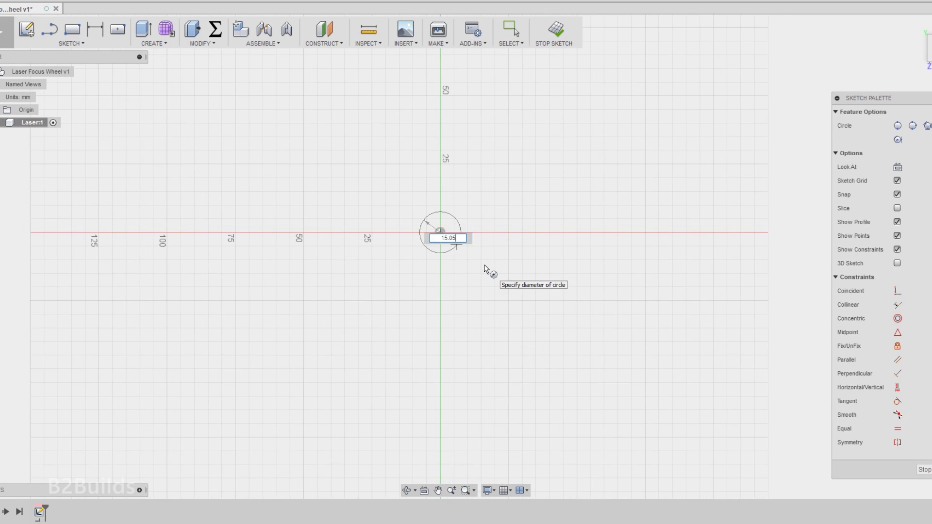
# Draw a 15.05 mm diameter circle centred on the origin
pyautogui.press('Return')
pyautogui.scroll(2, 427, 246)
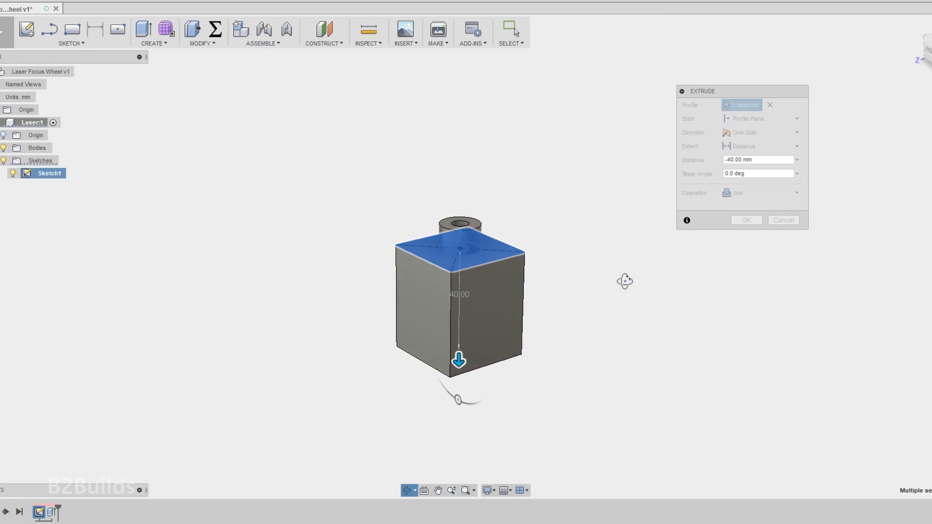
# Name the new wheel component LaserFocusWheel
pyautogui.write('heel')
pyautogui.press('Return')
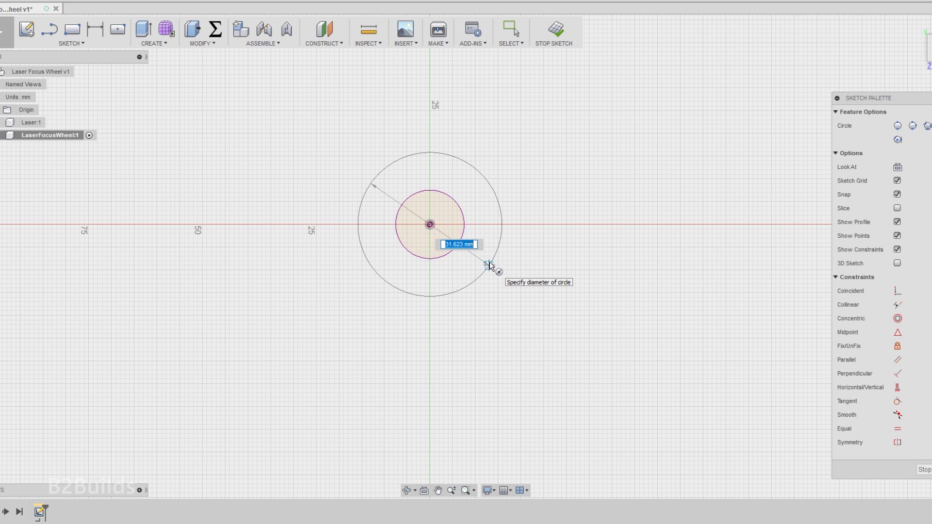
# Sketch the wheel's outer circle concentric with its bore and extrude the ring -5 mm as a new body
pyautogui.click(487, 262)
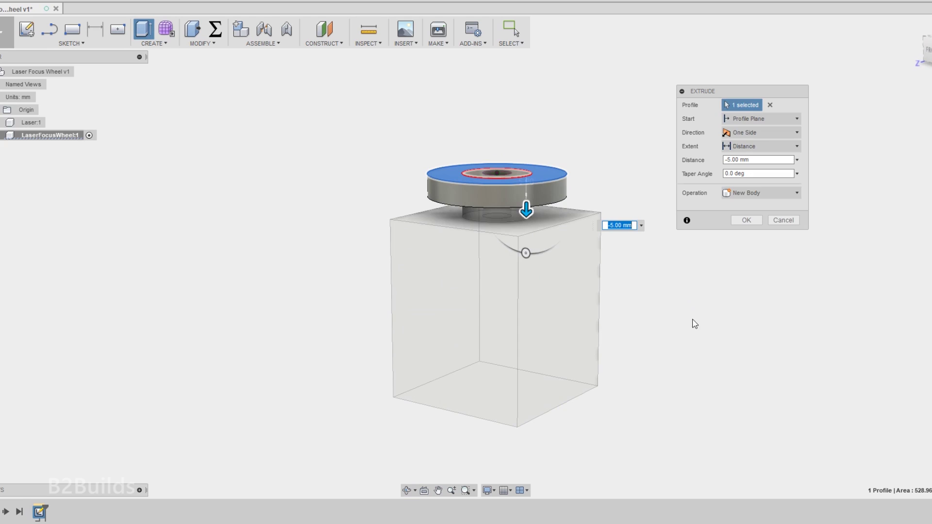
pyautogui.press('Return')
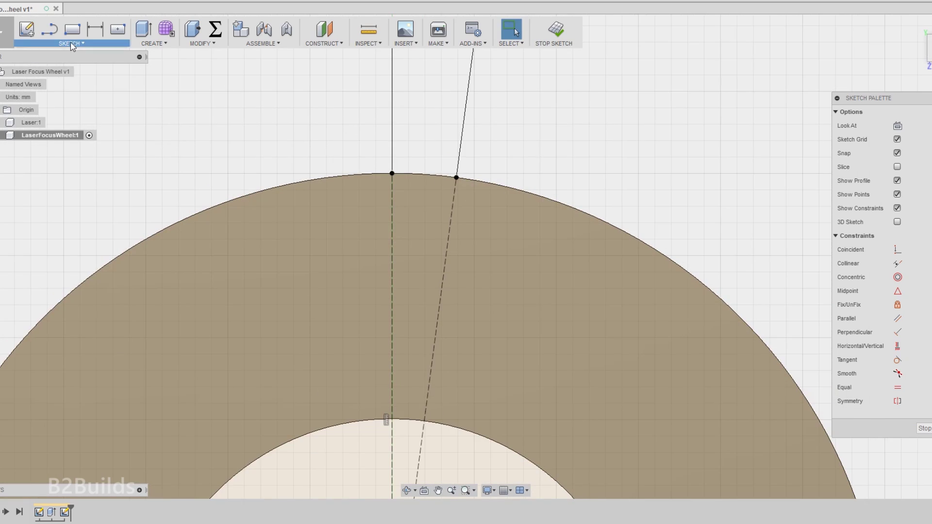
# Close the rim notch profile with a dimensioned arc between the two radial lines and cut the notch through the wheel
pyautogui.click(73, 43)
pyautogui.click(172, 120)
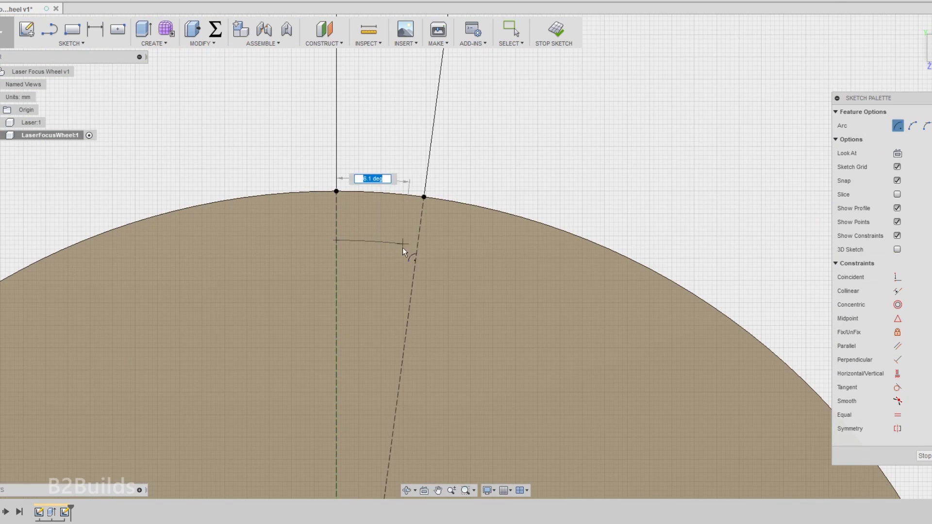
pyautogui.press('Return')
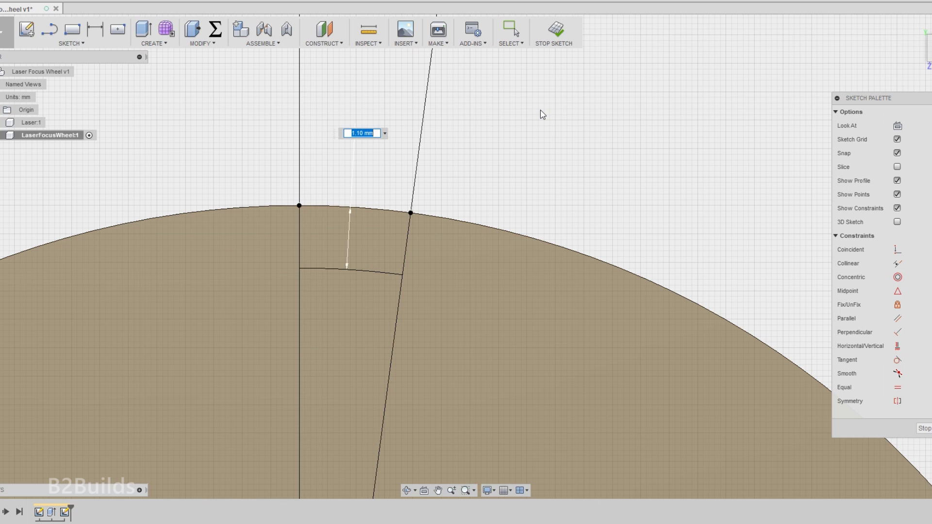
pyautogui.press('Return')
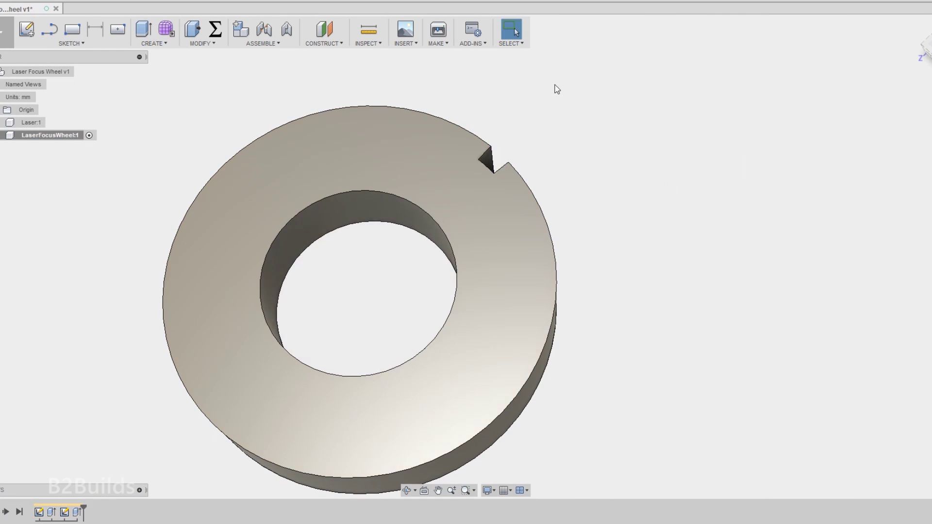
pyautogui.press('Return')
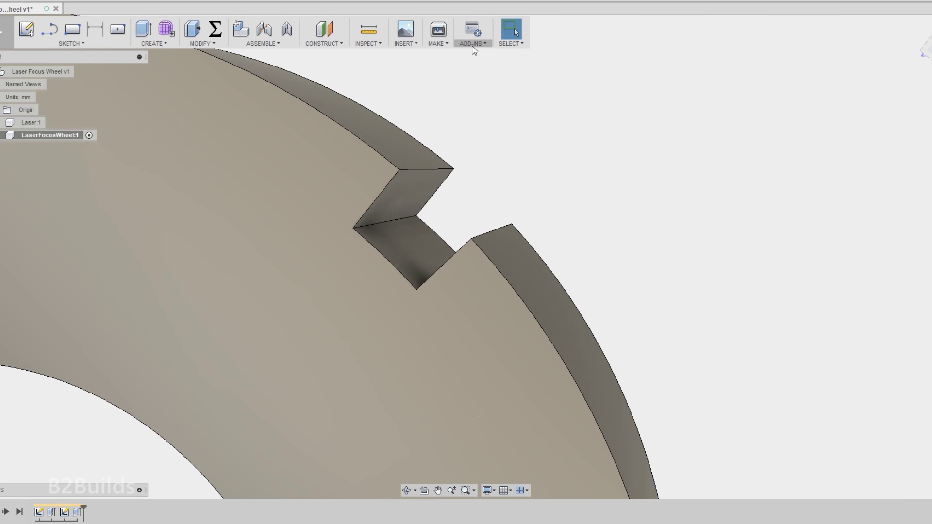
# Chamfer the two outer corner edges of the rim notch with the equal distance type
pyautogui.click(162, 43)
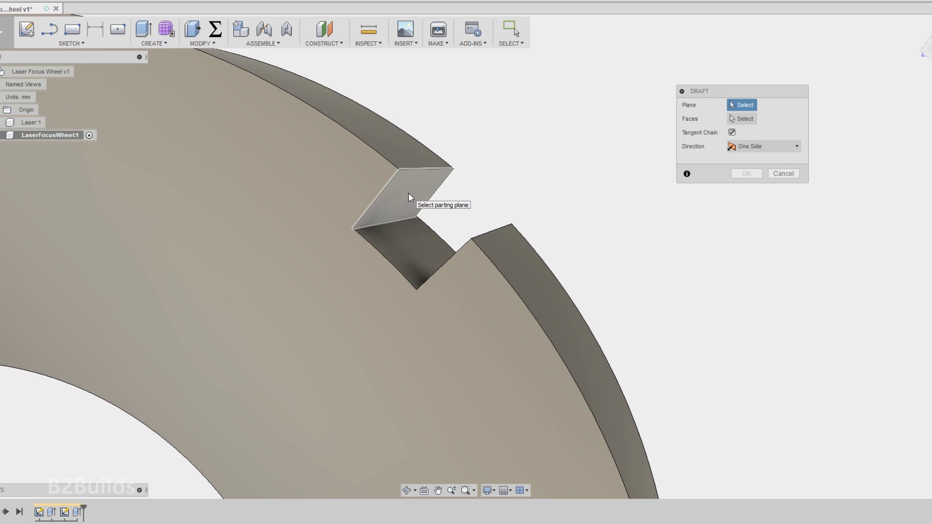
pyautogui.press('Escape')
pyautogui.click(202, 43)
pyautogui.click(206, 89)
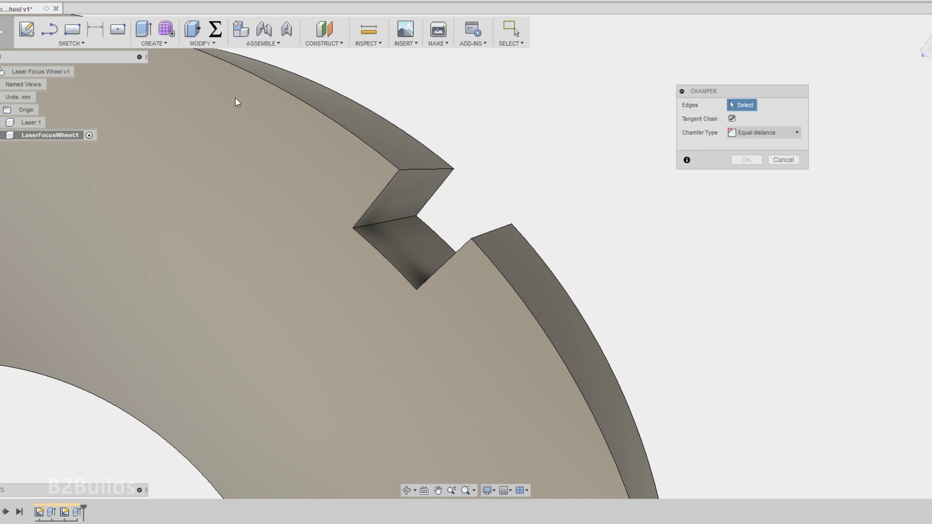
pyautogui.click(426, 169)
pyautogui.click(491, 232)
pyautogui.moveTo(487, 225); pyautogui.dragTo(444, 273)
pyautogui.press('Return')
pyautogui.scroll(-3, 505, 158)
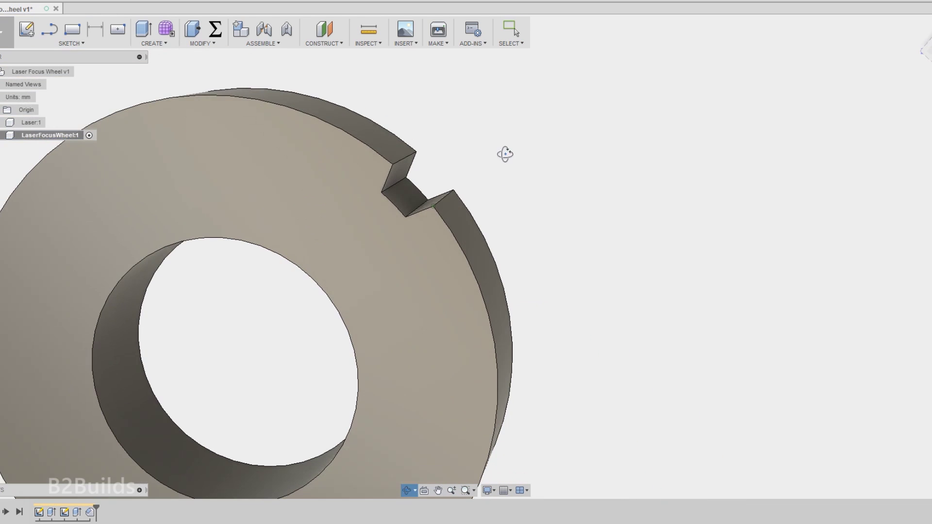
# Fillet the corner edges of the chamfered notch
pyautogui.click(203, 43)
pyautogui.click(199, 68)
pyautogui.click(410, 155)
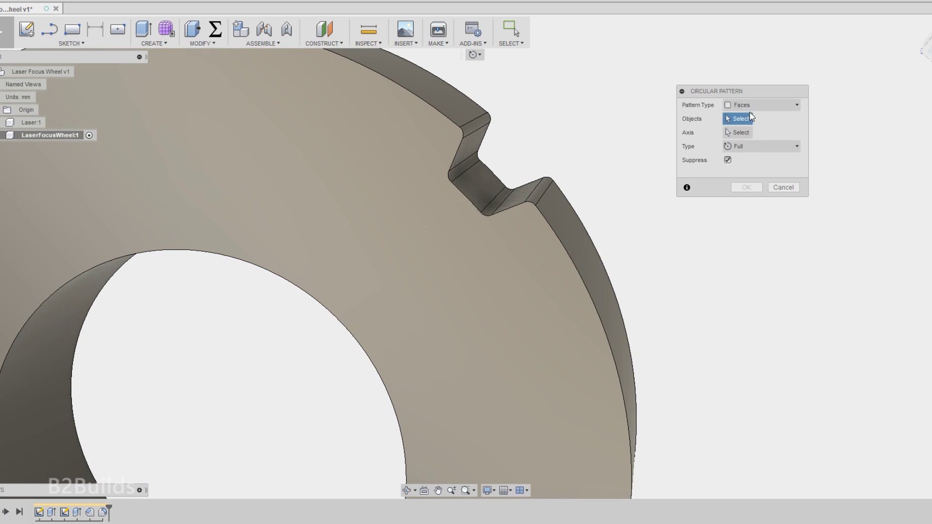
# Create a full circular pattern of the notch features around the wheel's central axis to form the teeth
pyautogui.keyDown('shift'); pyautogui.click(103, 512); pyautogui.keyUp('shift')
pyautogui.click(747, 133)
pyautogui.scroll(-5, 486, 160)
pyautogui.click(56, 292)
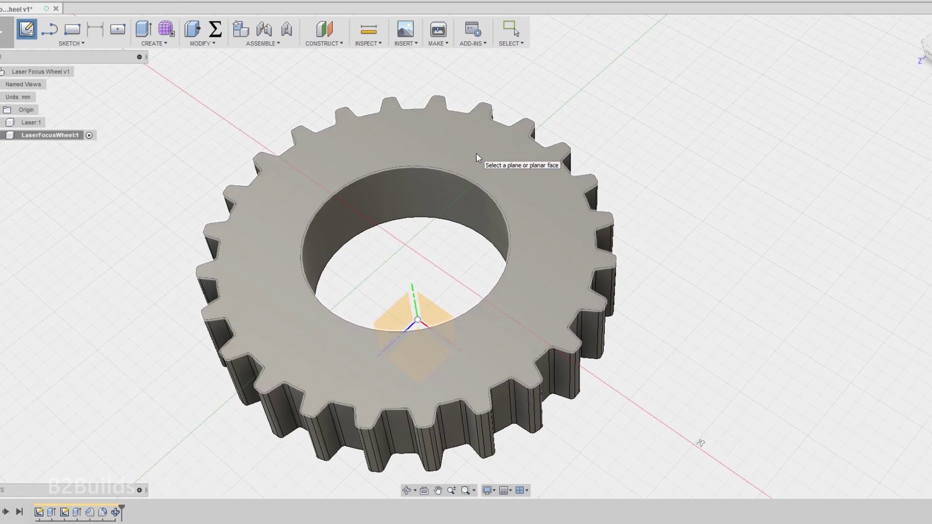
# Start a sketch on the gear's upper face and offset the bore edge outward by 1.5 mm
pyautogui.click(479, 156)
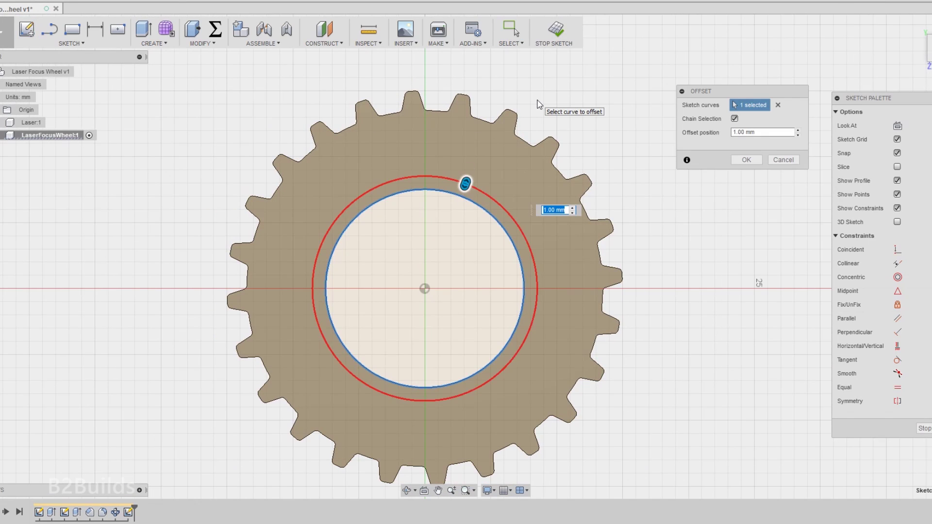
pyautogui.write('1.5')
pyautogui.press('Return')
# Draw a larger circle concentric with the bore and dimension it 1.5 mm inside the tooth roots
pyautogui.press('c')
pyautogui.click(425, 288)
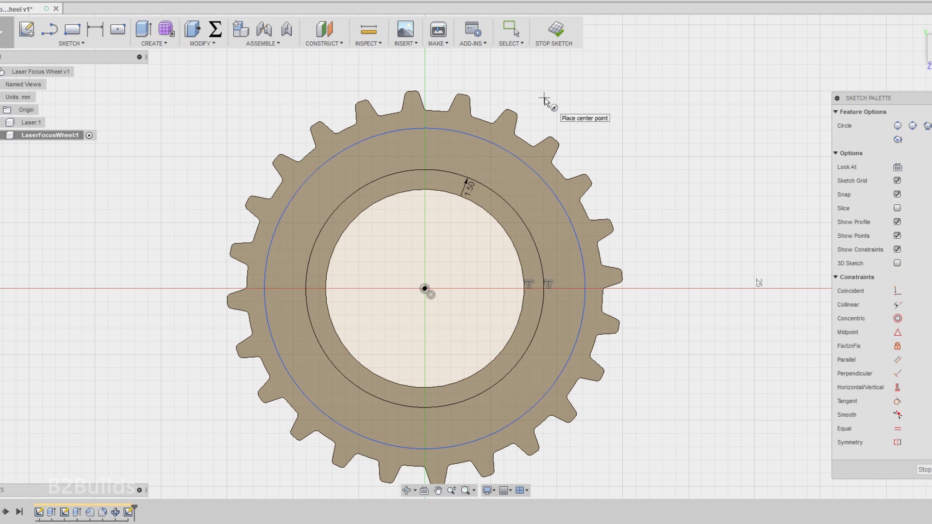
pyautogui.press('Escape')
pyautogui.press('d')
pyautogui.click(436, 130)
pyautogui.click(438, 113)
pyautogui.click(443, 74)
pyautogui.write('1.5')
pyautogui.press('Return')
# Draw two construction lines from the centre to the larger circle, one vertical, and set the angle between them to 30°
pyautogui.press('l')
pyautogui.click(425, 288)
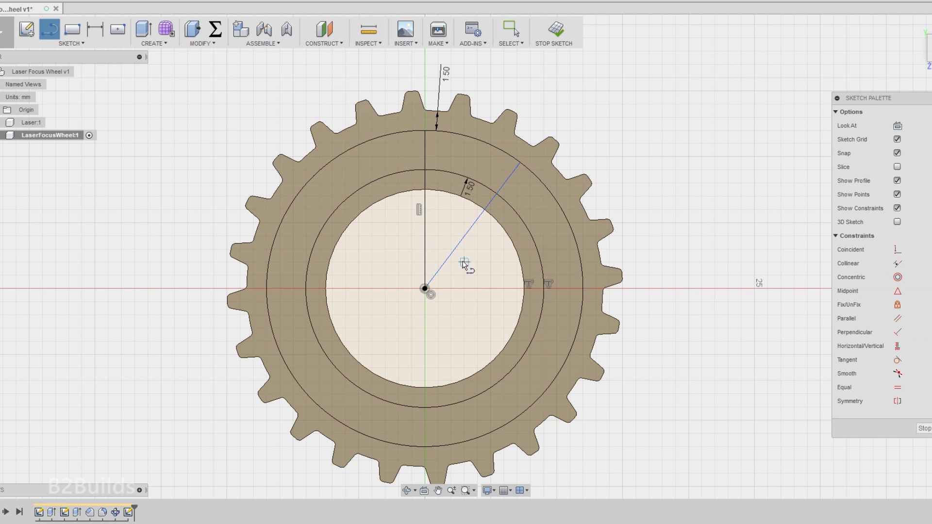
pyautogui.press('x')
pyautogui.press('d')
pyautogui.scroll(3, 435, 264)
pyautogui.write('30')
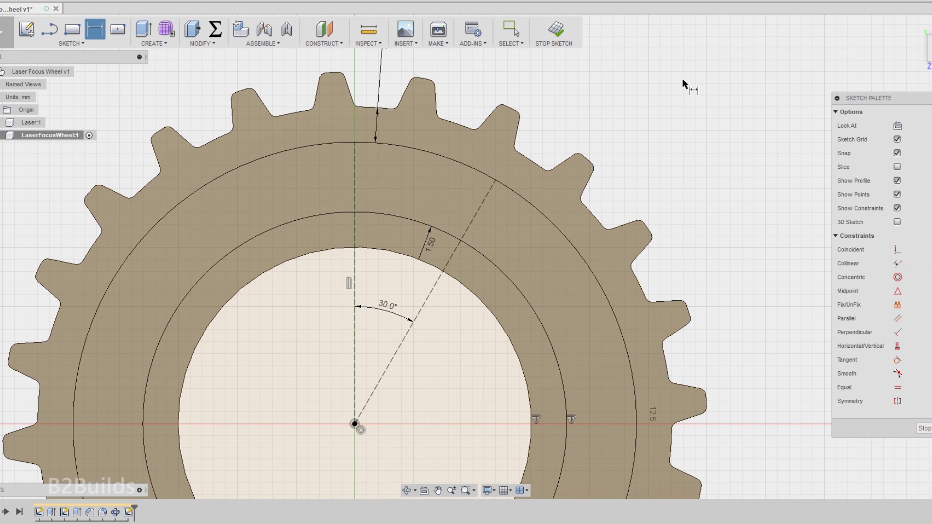
pyautogui.press('Return')
# Offset both construction lines inward by 0.5 mm to form the sides of a spoke pocket
pyautogui.press('o')
pyautogui.click(355, 218)
pyautogui.press('Return')
pyautogui.click(425, 304)
pyautogui.press('Return')
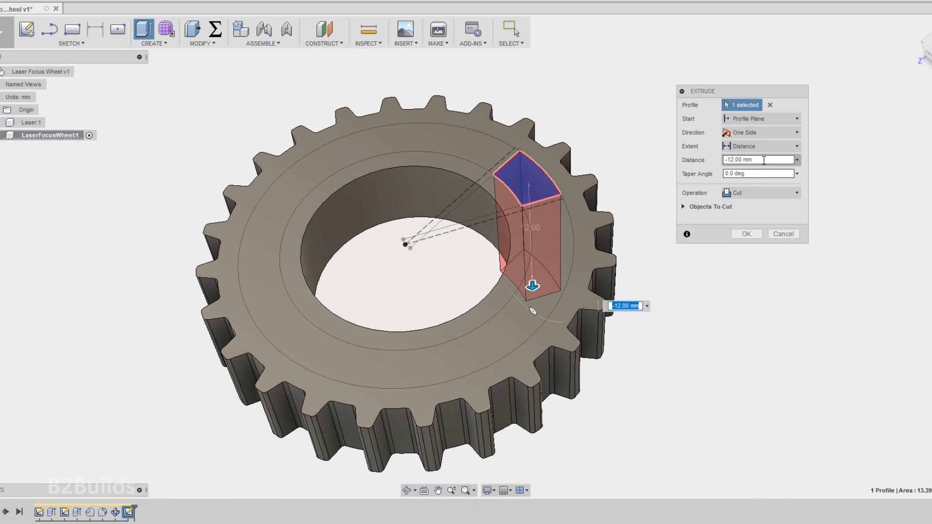
# Cut the pocket profile by -12 mm and pattern the pocket features fully around the wheel's axis
pyautogui.press('Return')
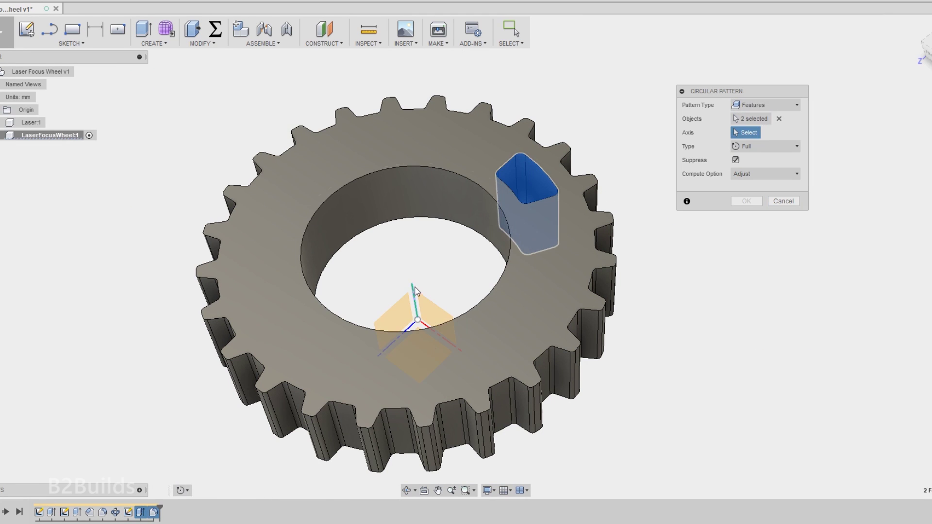
pyautogui.click(763, 196)
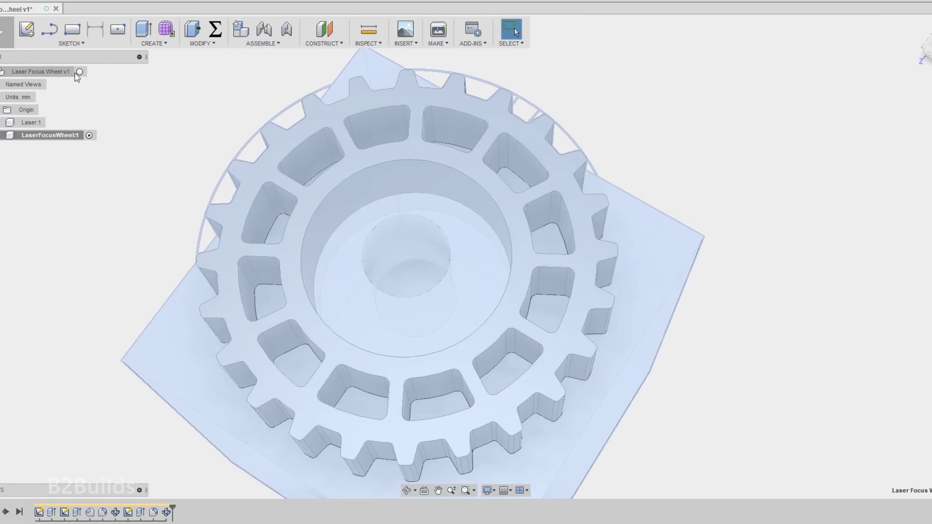
# Activate the top-level Laser Focus Wheel component and start saving the LaserFocusWheel component as an STL
pyautogui.click(86, 71)
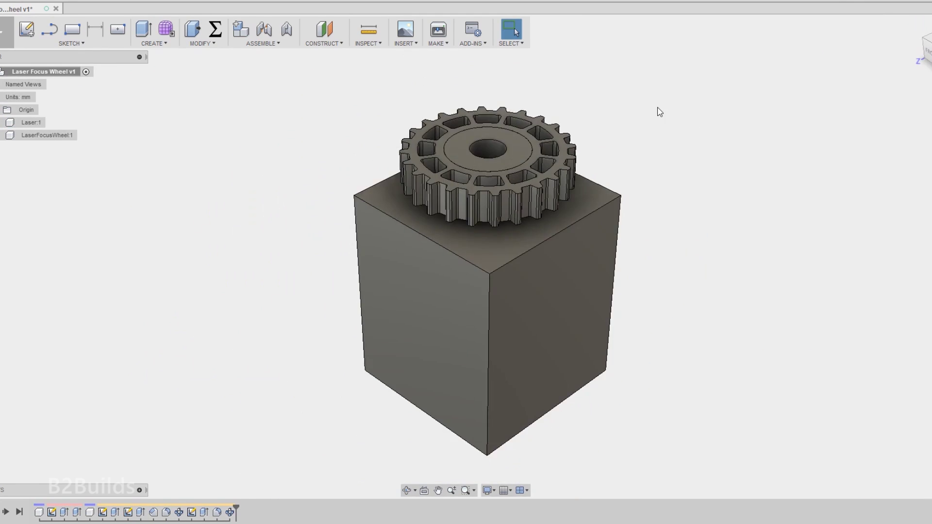
pyautogui.rightClick(70, 134)
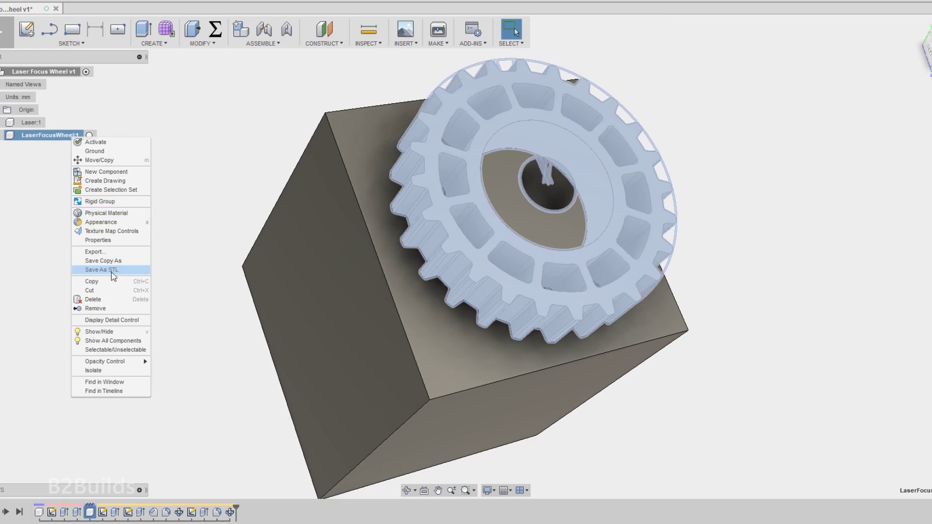
pyautogui.click(112, 270)
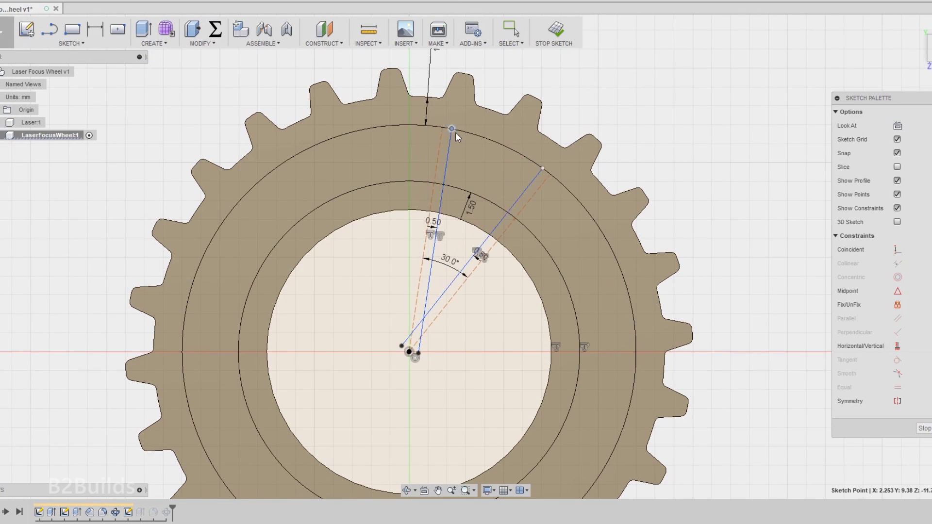
# Adjust the pocket sketch so its first construction line runs to the midpoint of a tooth tip
pyautogui.scroll(3, 456, 153)
pyautogui.moveTo(458, 156); pyautogui.dragTo(444, 98)
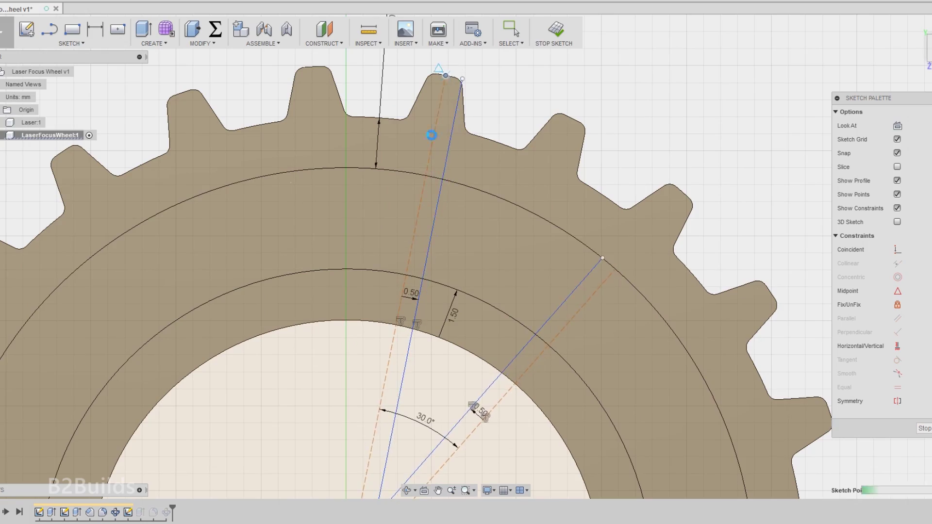
pyautogui.scroll(-3, 420, 143)
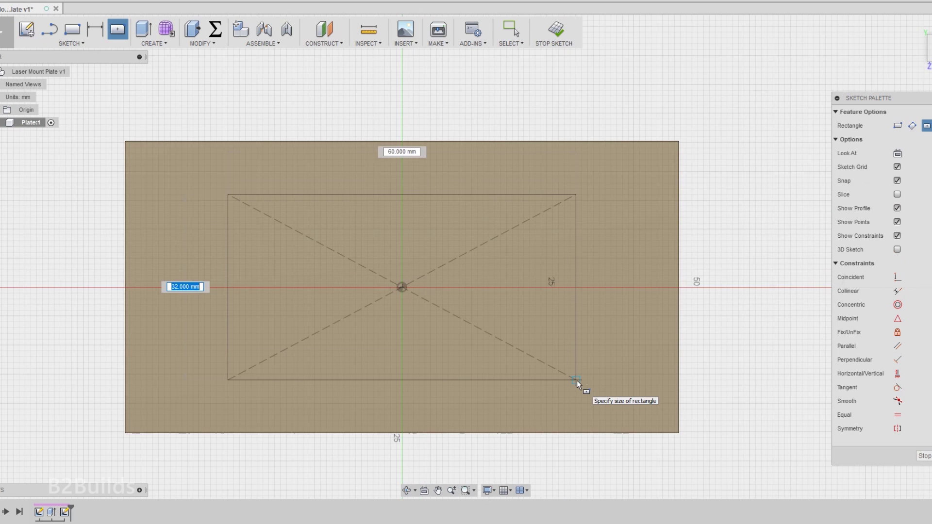
# Draw a 40.2 by 85.9 mm centre rectangle on the plate and convert it to construction geometry
pyautogui.write('40.2')
pyautogui.press('Tab')
pyautogui.write('85.9')
pyautogui.press('Return')
pyautogui.press('x')
# Place 3.5 mm hole circles on the construction rectangle's corners, using Equal constraints to match their sizes
pyautogui.press('c')
pyautogui.click(153, 171)
pyautogui.write('3.5')
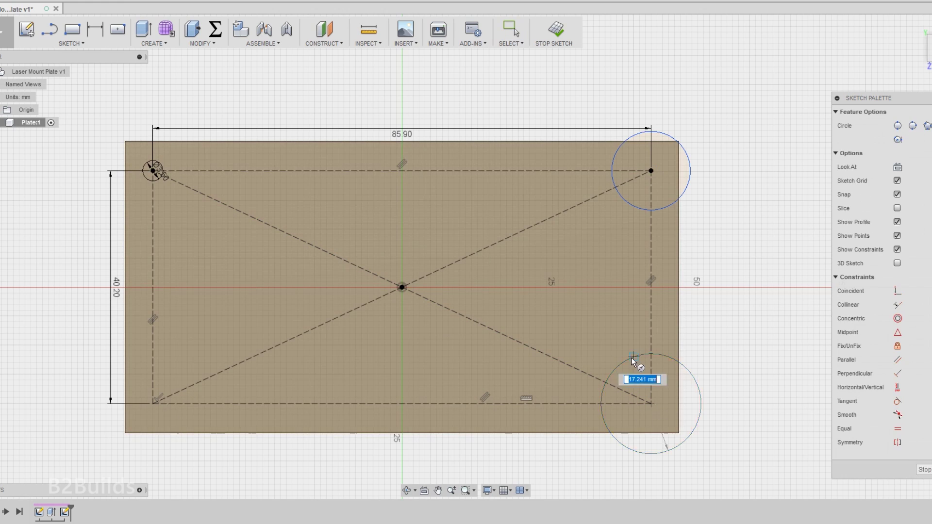
pyautogui.click(897, 428)
pyautogui.click(632, 205)
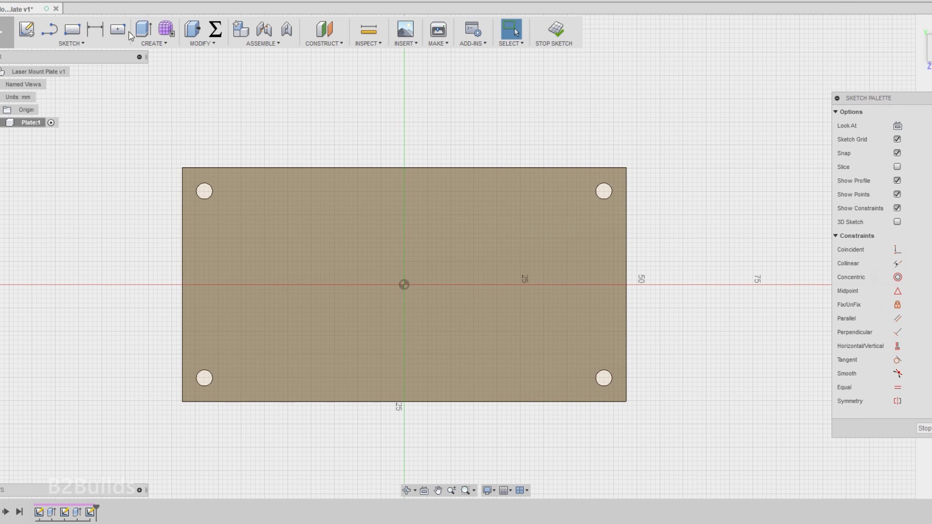
# Sketch a 20 by 60 mm construction centre rectangle on the plate's lower half and start a circle at its lower-left corner
pyautogui.click(117, 30)
pyautogui.click(371, 340)
pyautogui.press('Tab')
pyautogui.write('20')
pyautogui.press('Tab')
pyautogui.write('80')
pyautogui.press('Return')
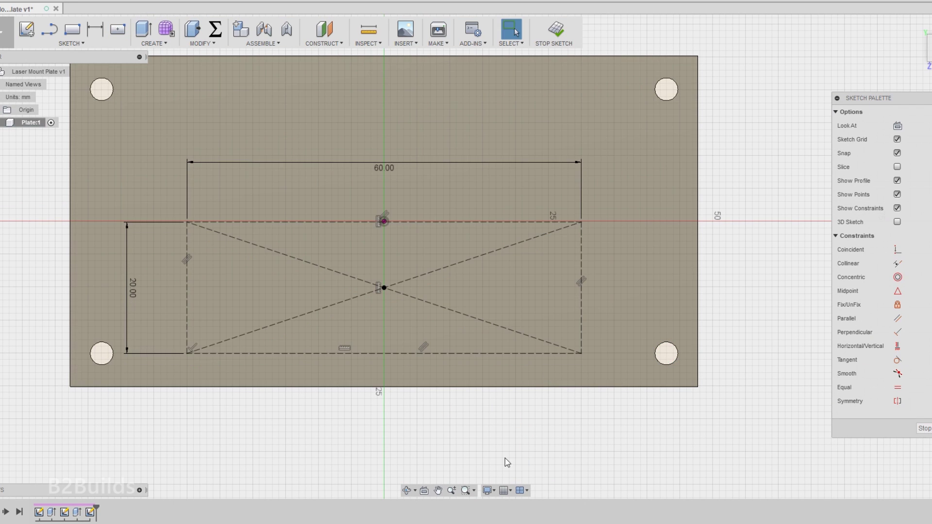
pyautogui.press('c')
pyautogui.click(187, 354)
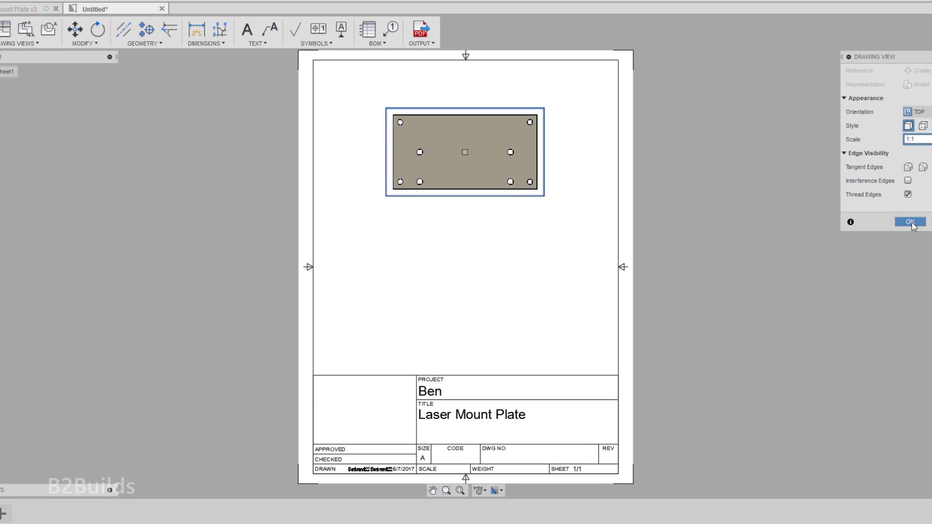
# Move the 1:1 plate view lower on the drawing sheet
pyautogui.click(465, 152)
pyautogui.press('m')
pyautogui.click(511, 116)
pyautogui.click(474, 173)
# Dimension the plate's overall width and height on the drawing
pyautogui.scroll(3, 493, 160)
pyautogui.press('d')
pyautogui.click(466, 170)
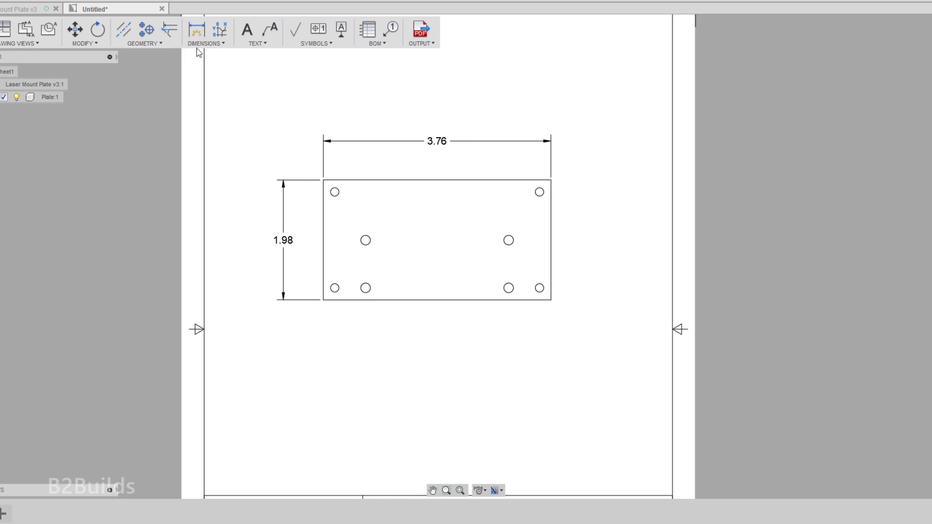
# Add diameter dimensions to the two lower-left holes of the plate
pyautogui.click(206, 43)
pyautogui.click(227, 127)
pyautogui.click(365, 288)
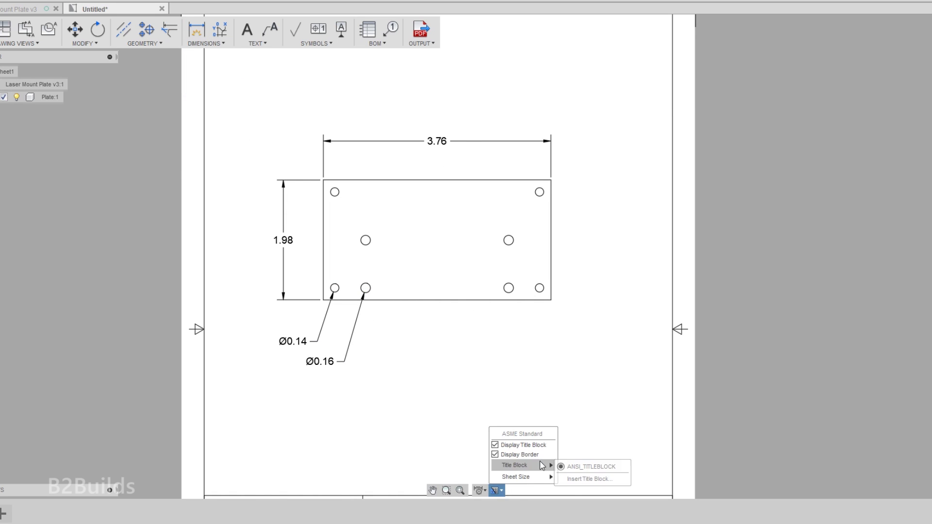
# Set the drawing's linear dimensions to fractions with 1/32 precision and save the drawing
pyautogui.click(487, 491)
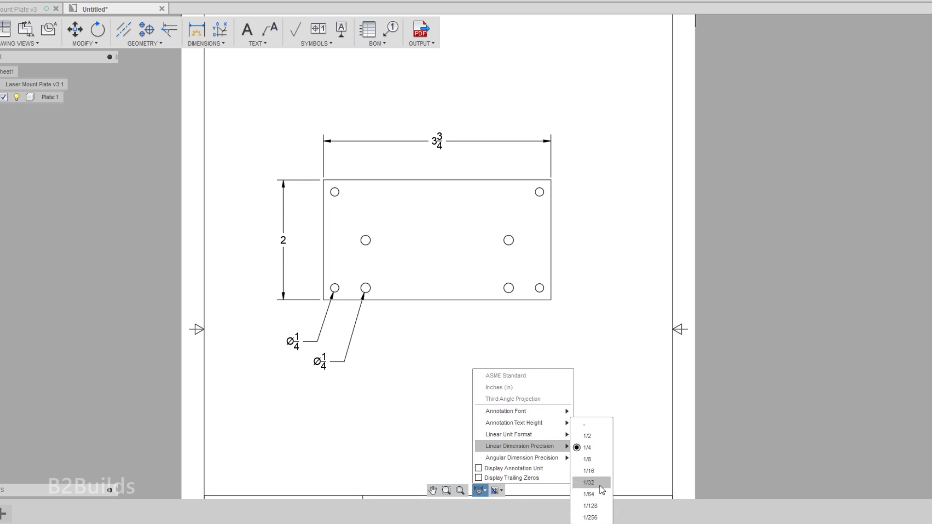
pyautogui.scroll(3, 238, 165)
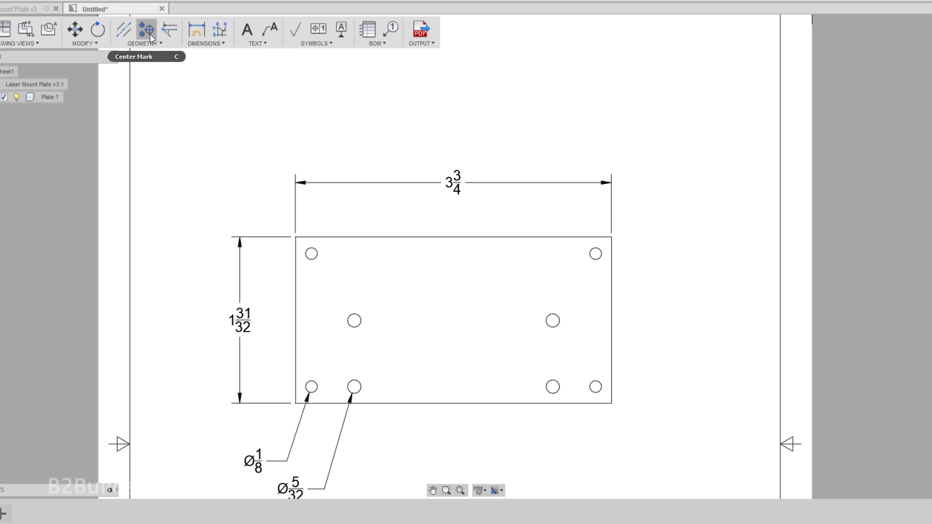
pyautogui.hotkey('ctrl', 's')
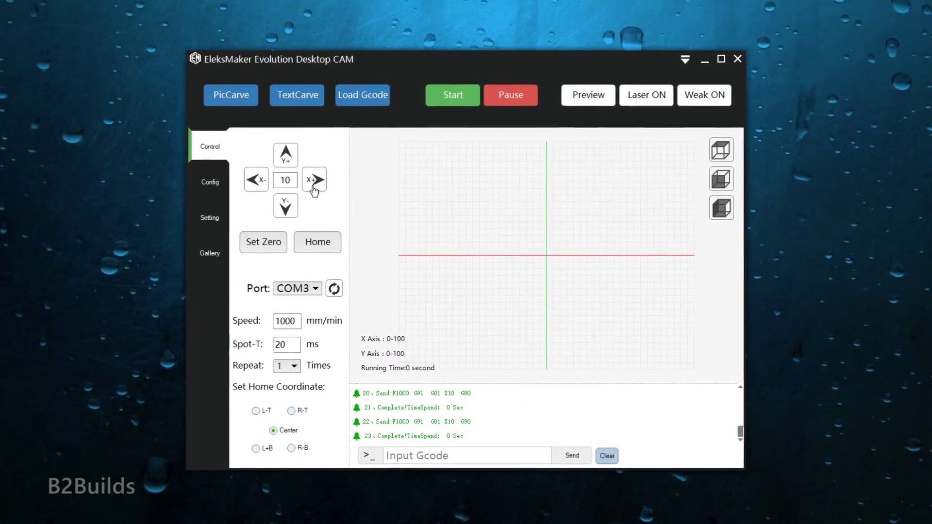
# Switch to EleksMaker Evolution Desktop CAM and jog the laser by 10 in the negative Y direction
pyautogui.click(288, 206)
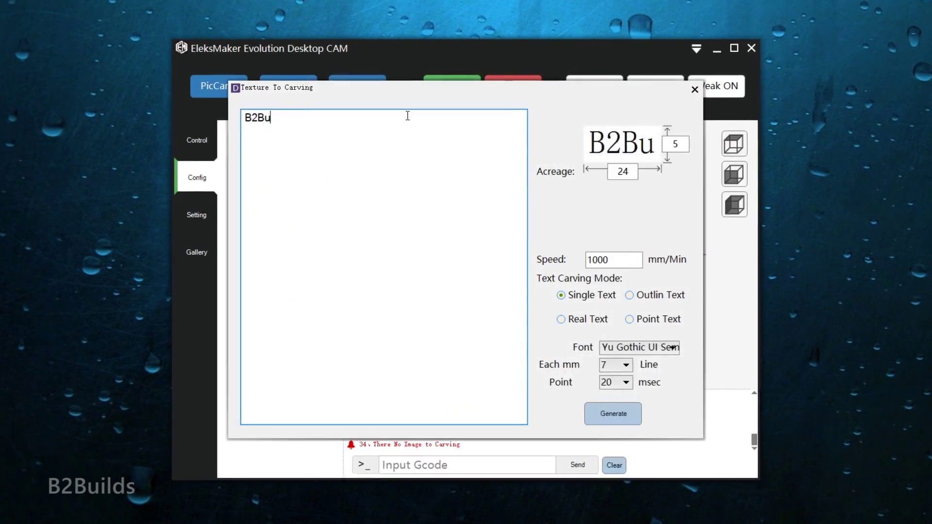
# Set up B2Builds as outline text for carving with a chosen font and switch the weak laser off
pyautogui.write('ilds')
pyautogui.click(640, 348)
pyautogui.click(614, 466)
pyautogui.click(631, 295)
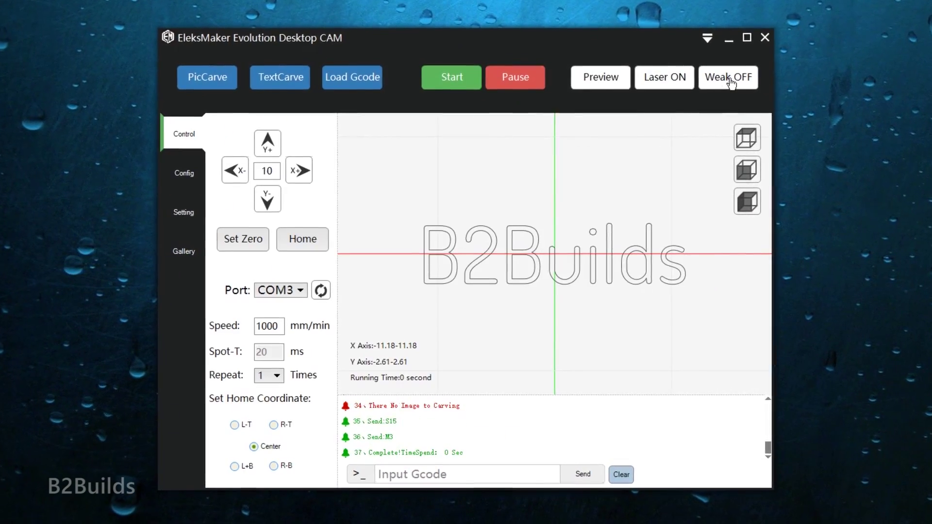
pyautogui.click(730, 80)
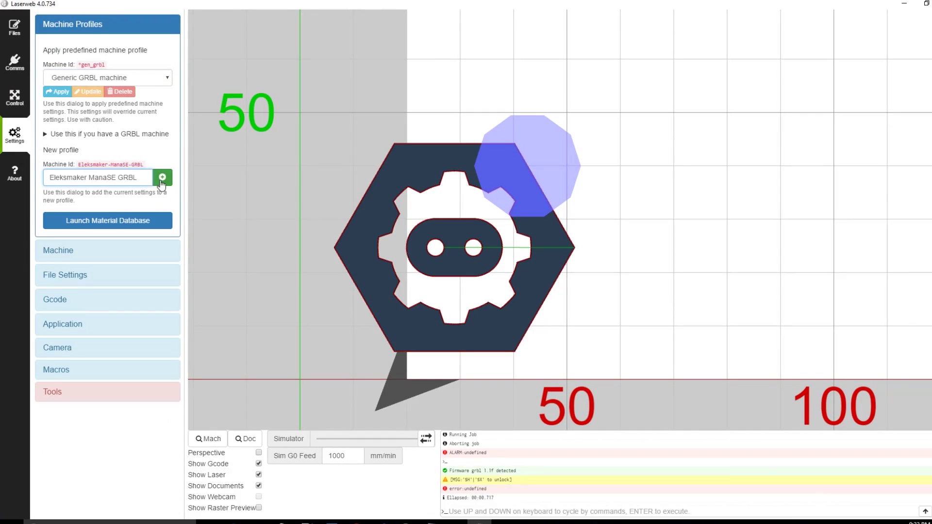
# Switch to LaserWeb, add the current settings as machine profile Eleksmaker ManaSE GRBL, and review the G-code settings
pyautogui.click(162, 177)
pyautogui.click(98, 299)
pyautogui.scroll(-5, 111, 322)
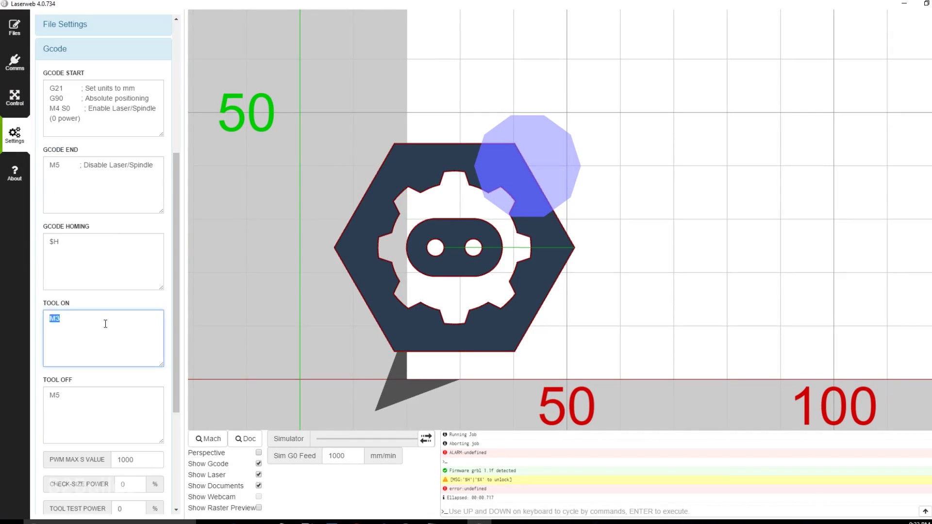
pyautogui.scroll(8, 146, 242)
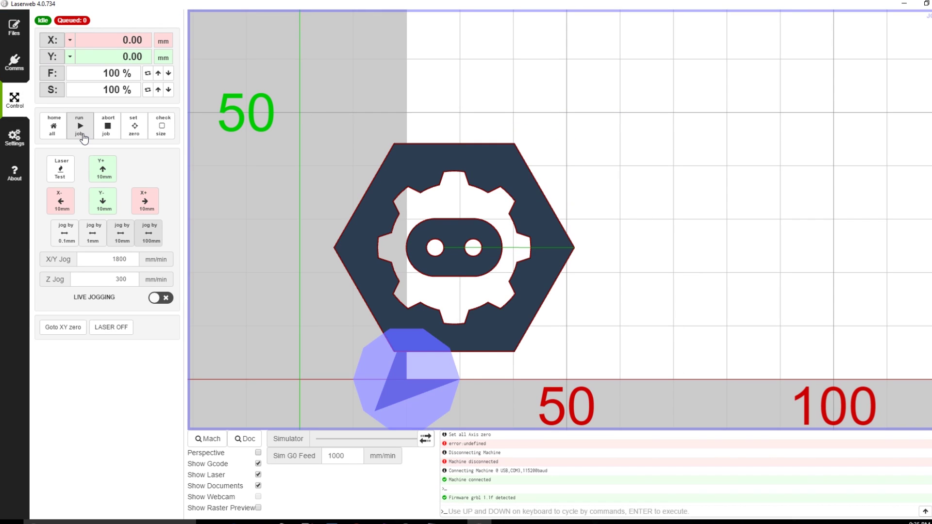
# Run the laser job for the loaded hexagon-and-gear logo
pyautogui.click(82, 136)
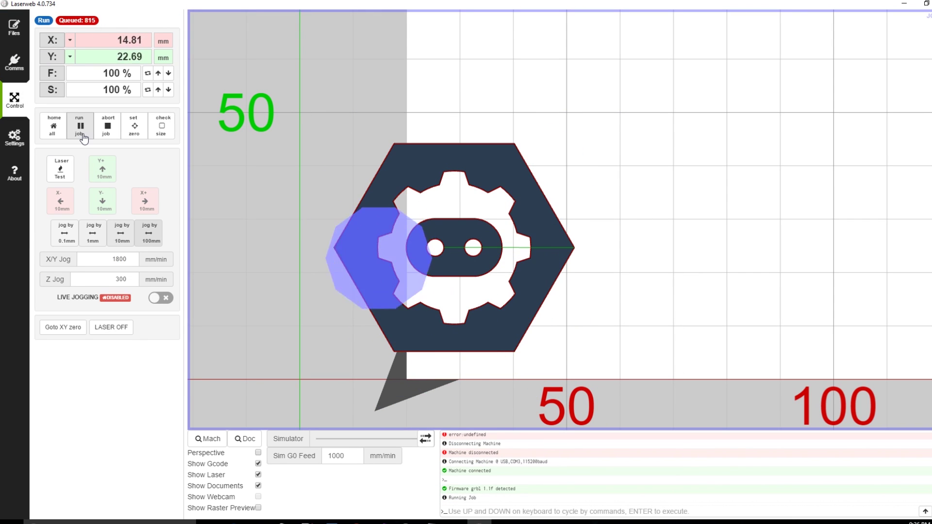